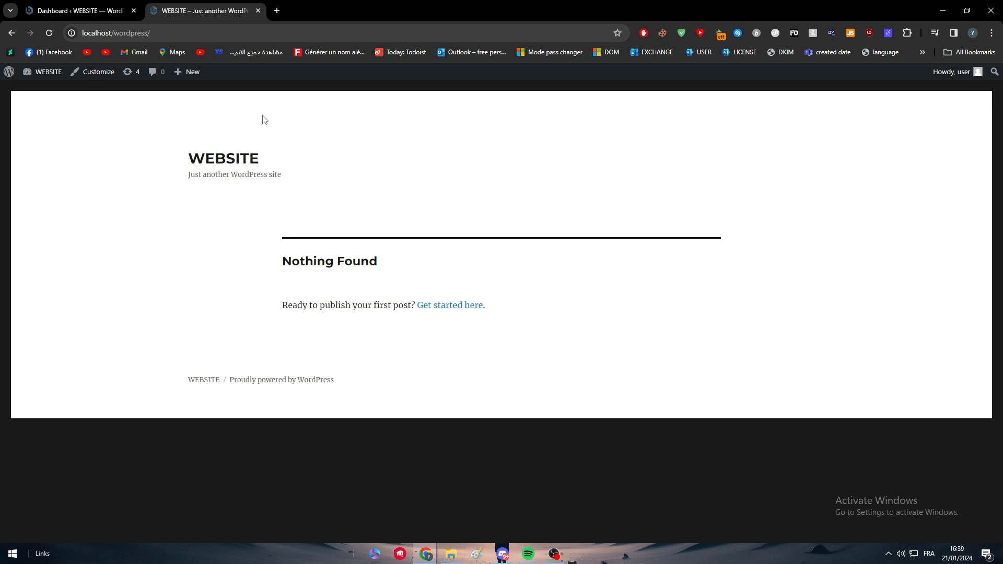
# Return to the site's admin dashboard and open the page for adding a new plugin.
pyautogui.click(109, 7)
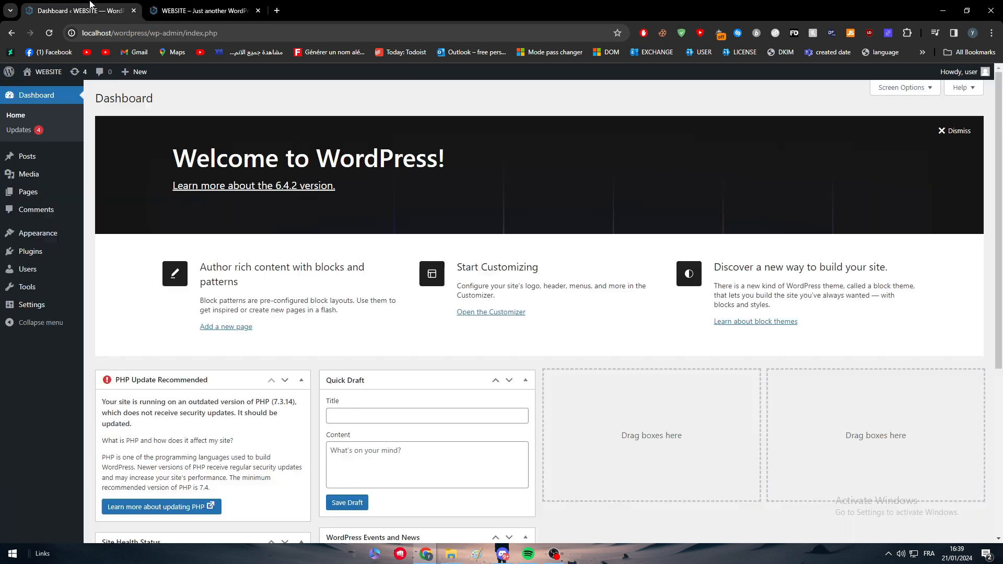
pyautogui.moveTo(46, 258)
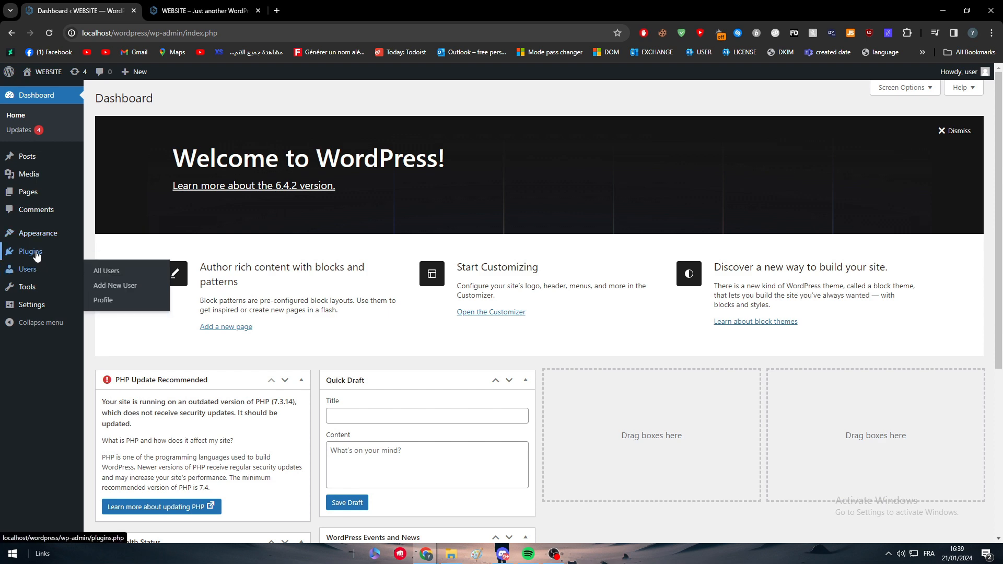
pyautogui.click(117, 266)
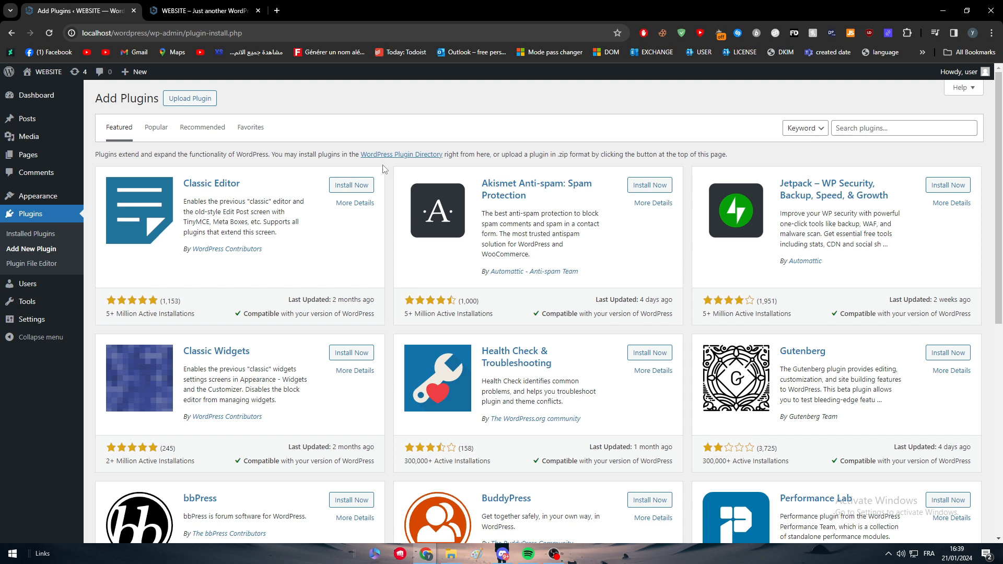
pyautogui.click(59, 98)
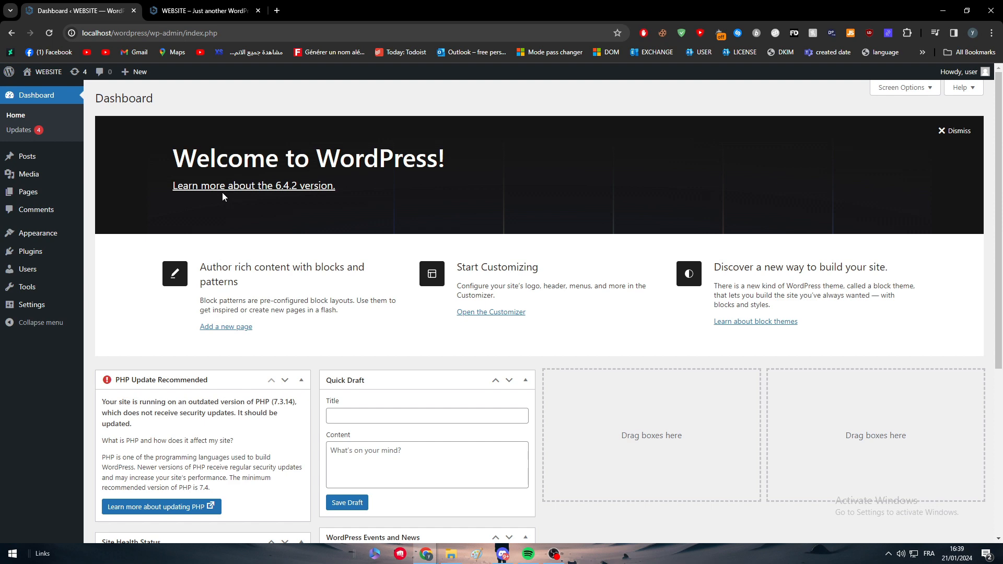
pyautogui.moveTo(16, 266)
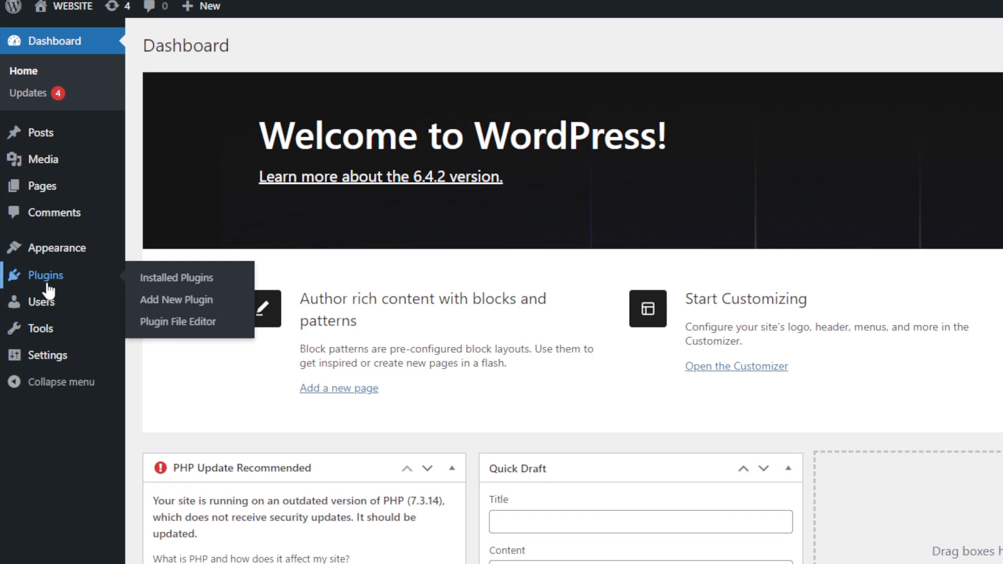
pyautogui.click(156, 299)
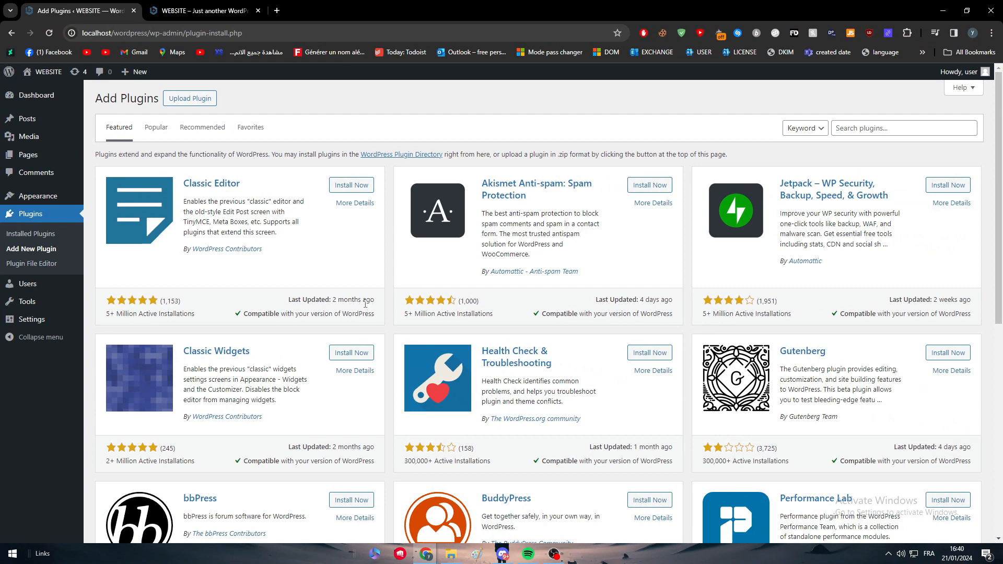
# Search the plugin directory for "wp migr".
pyautogui.click(885, 129)
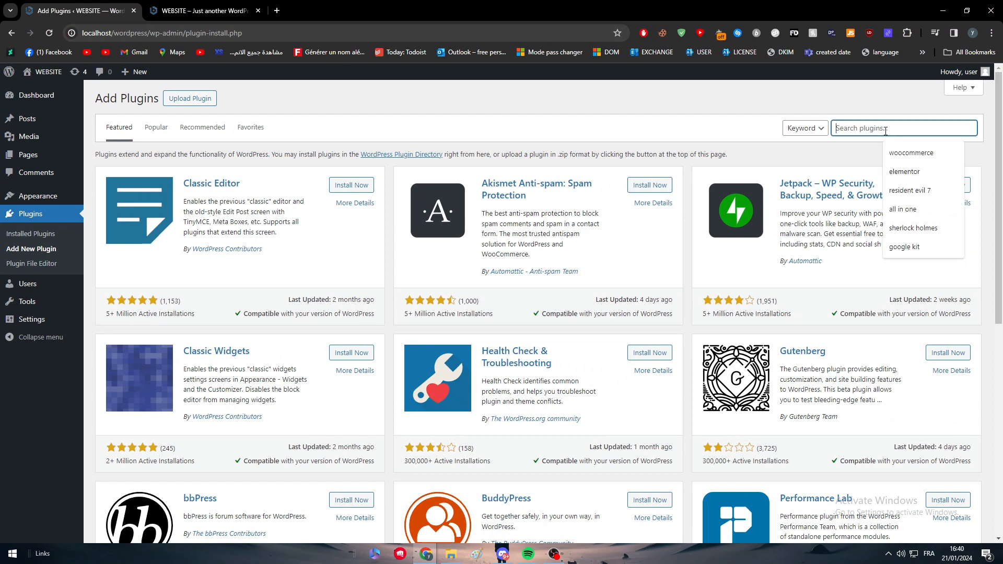
pyautogui.write('wp ')
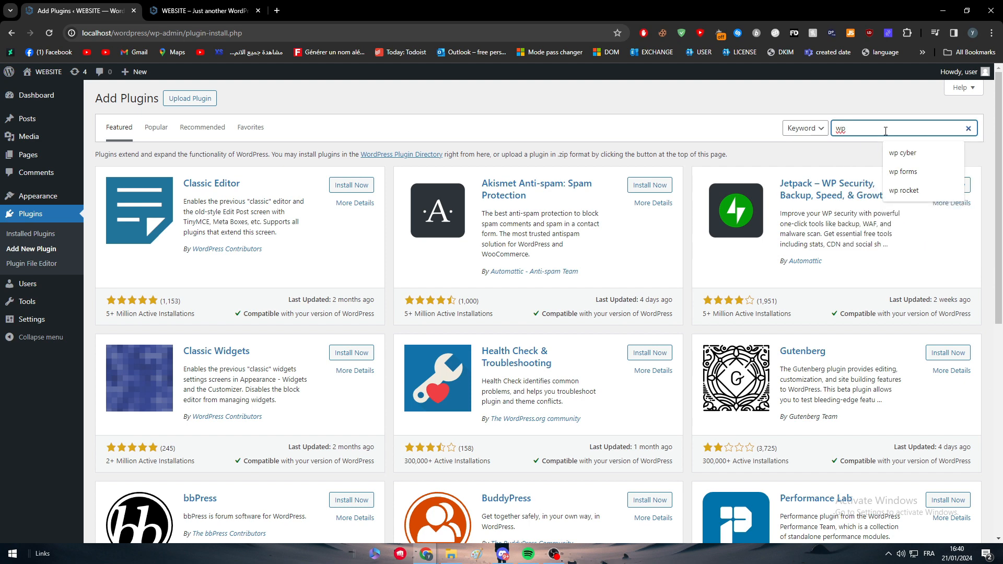
pyautogui.write('migr')
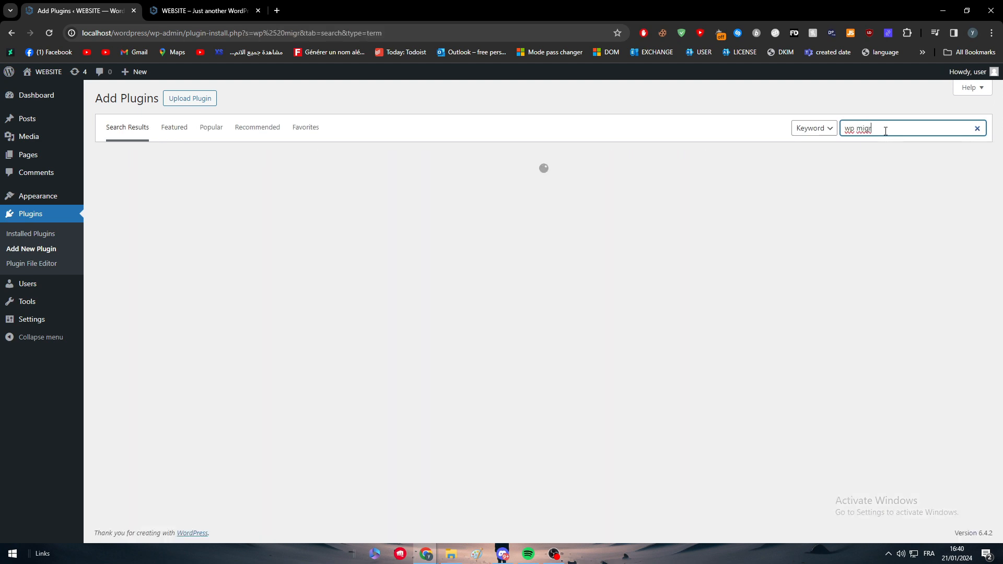
# Replace the plugin search term with "all in one".
pyautogui.doubleClick(883, 129)
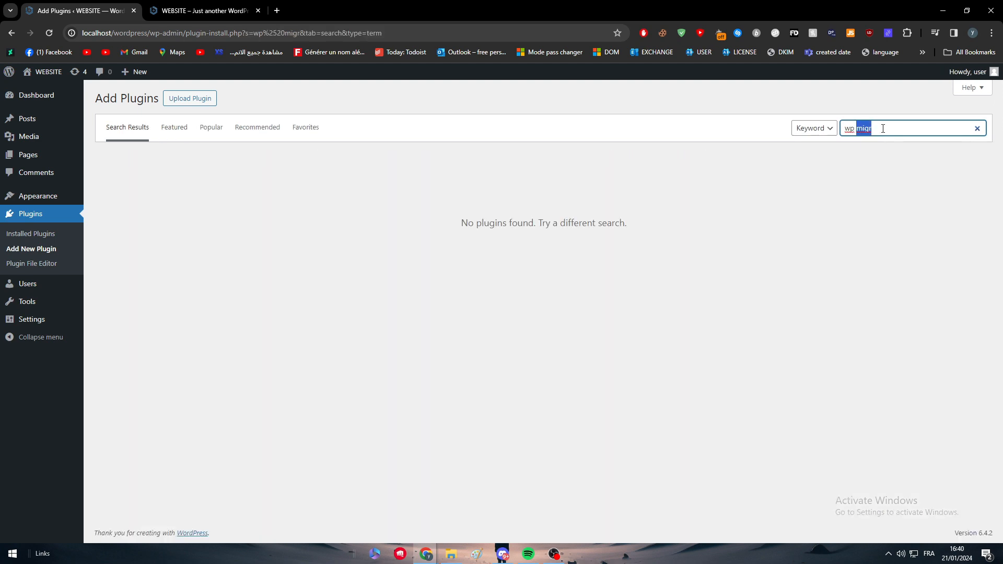
pyautogui.hotkey('ctrl', 'a')
pyautogui.write('all in one')
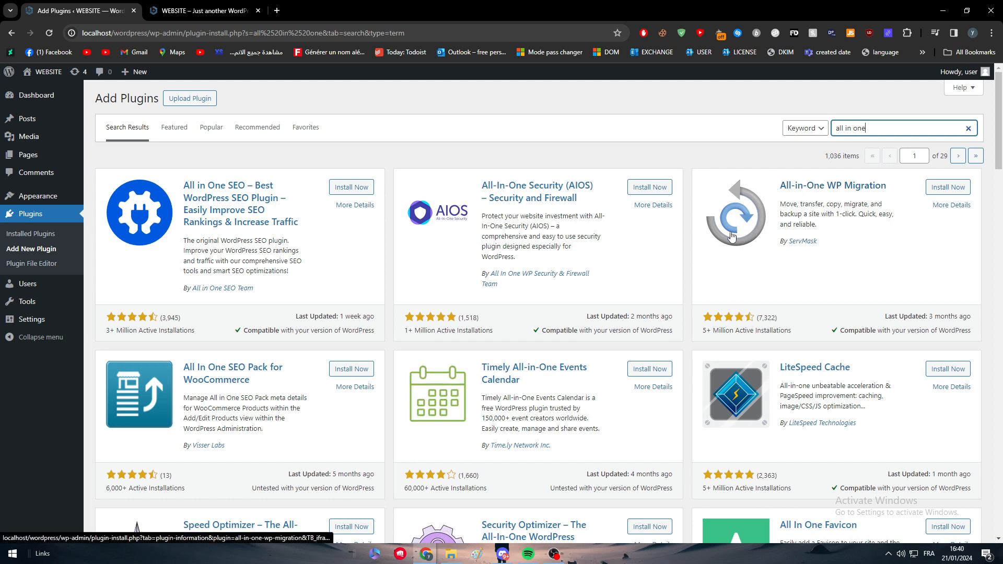
# Read the description of the All-in-One WP Migration plugin in its details, including features and compatibility, and close them.
pyautogui.click(752, 222)
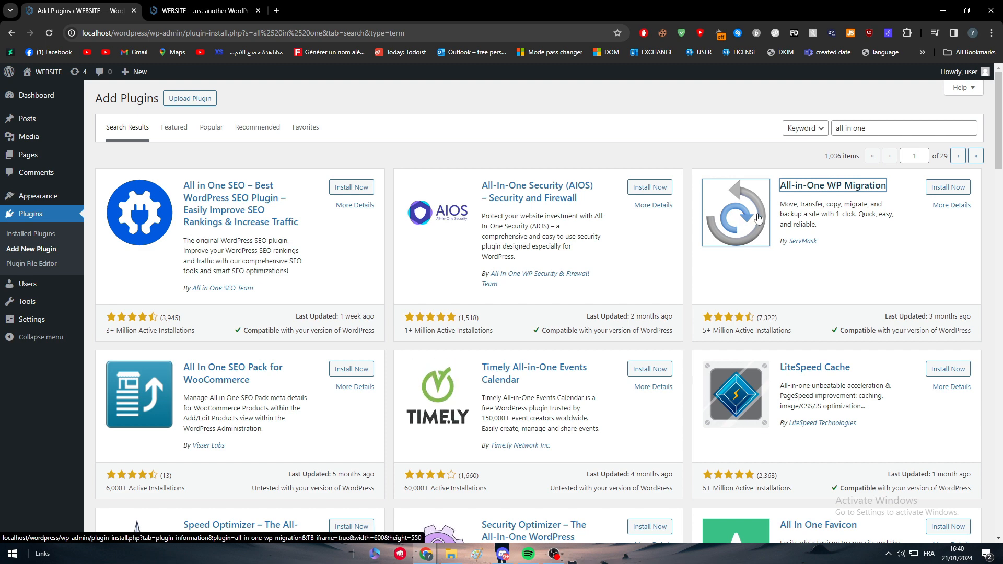
pyautogui.scroll(-2, 358, 245)
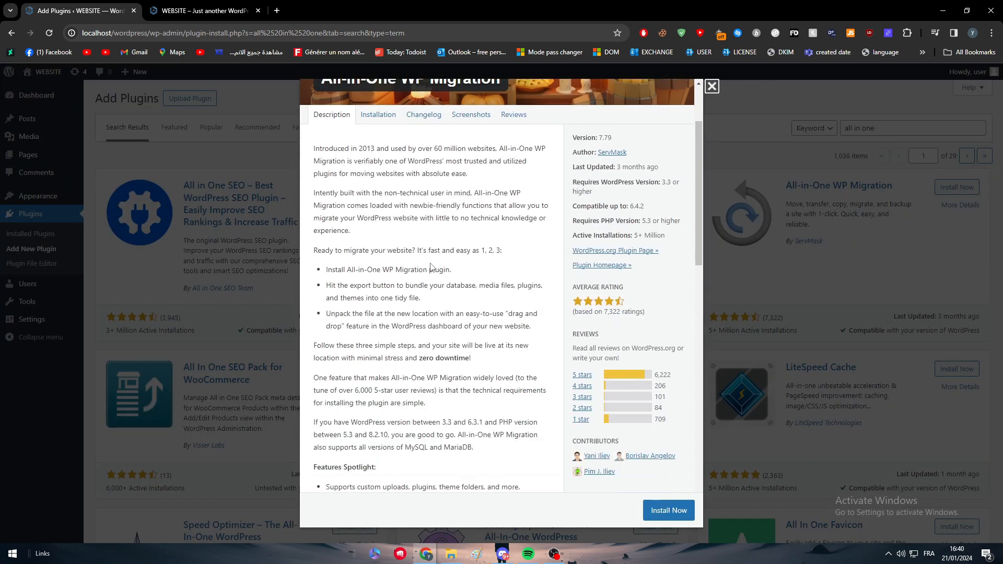
pyautogui.tripleClick(358, 250)
pyautogui.click(318, 219)
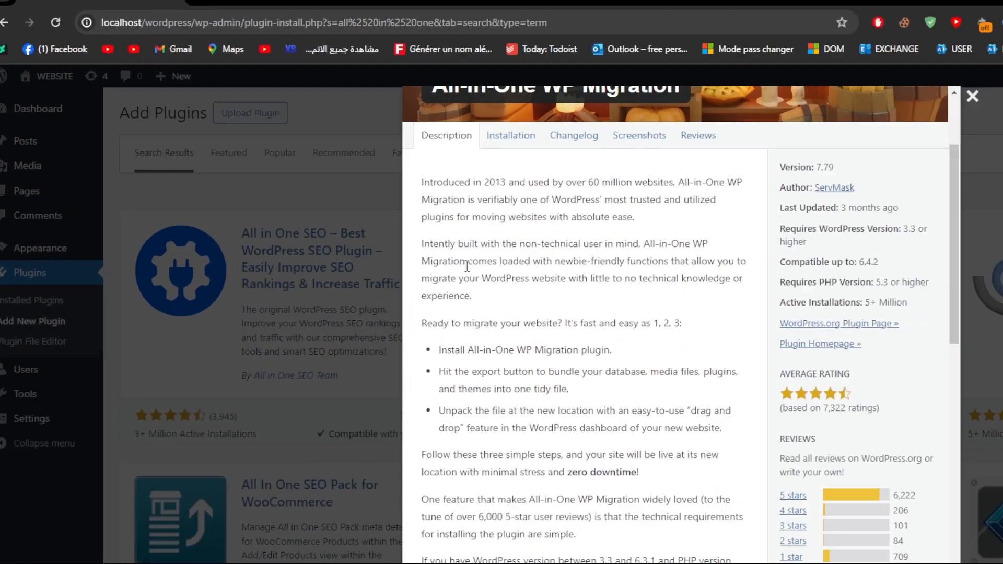
pyautogui.scroll(-3, 480, 299)
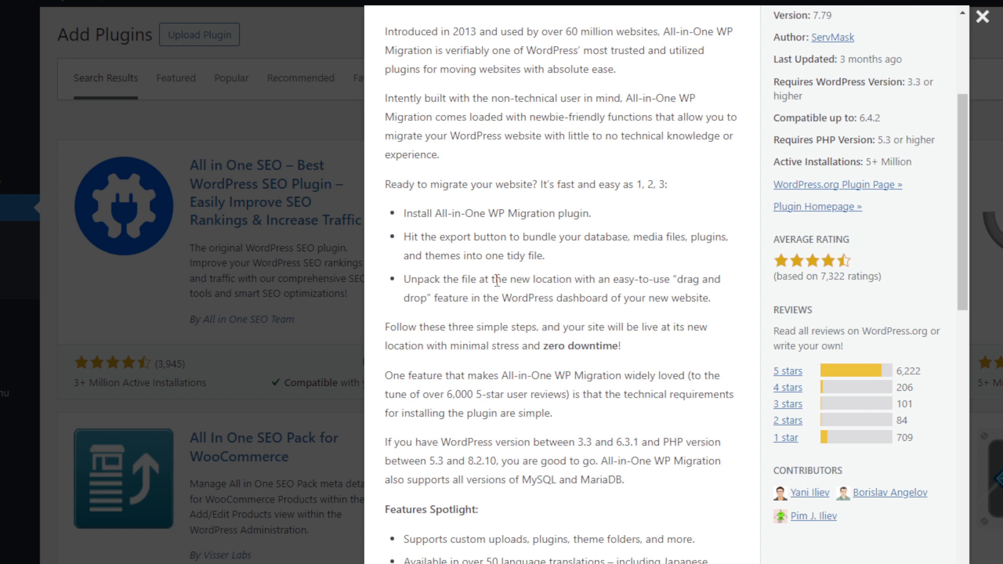
pyautogui.scroll(-5, 497, 280)
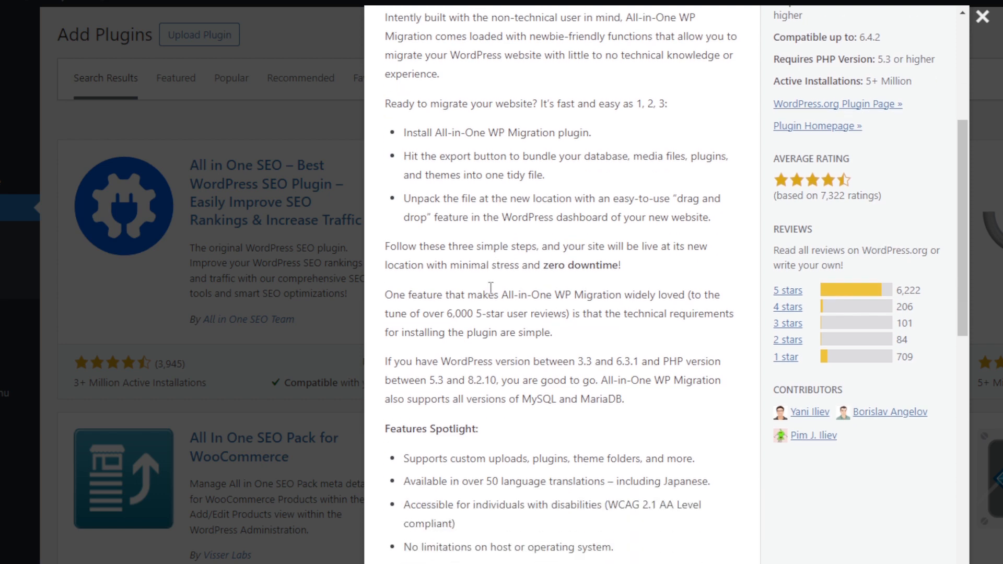
pyautogui.scroll(-1, 500, 269)
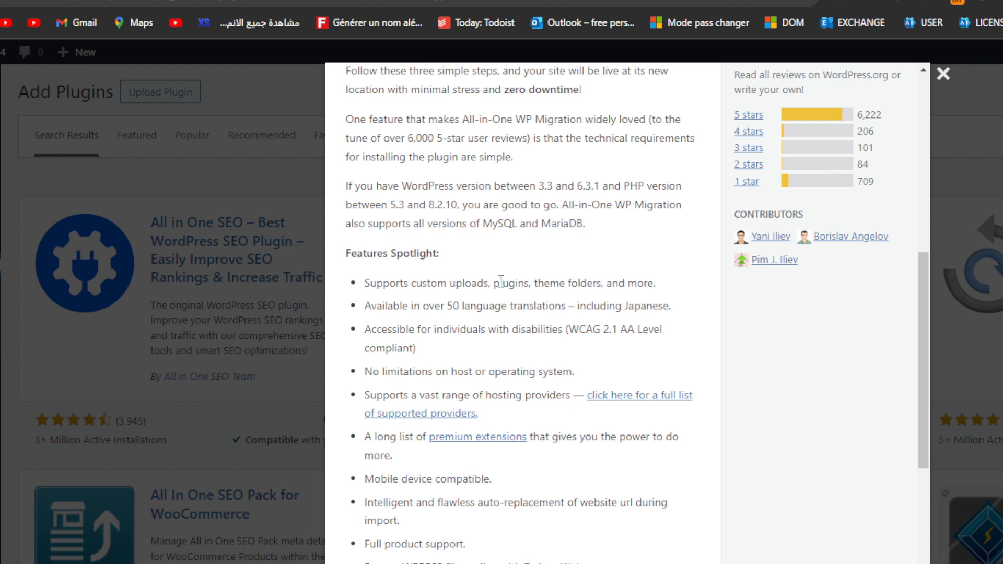
pyautogui.scroll(-10, 500, 280)
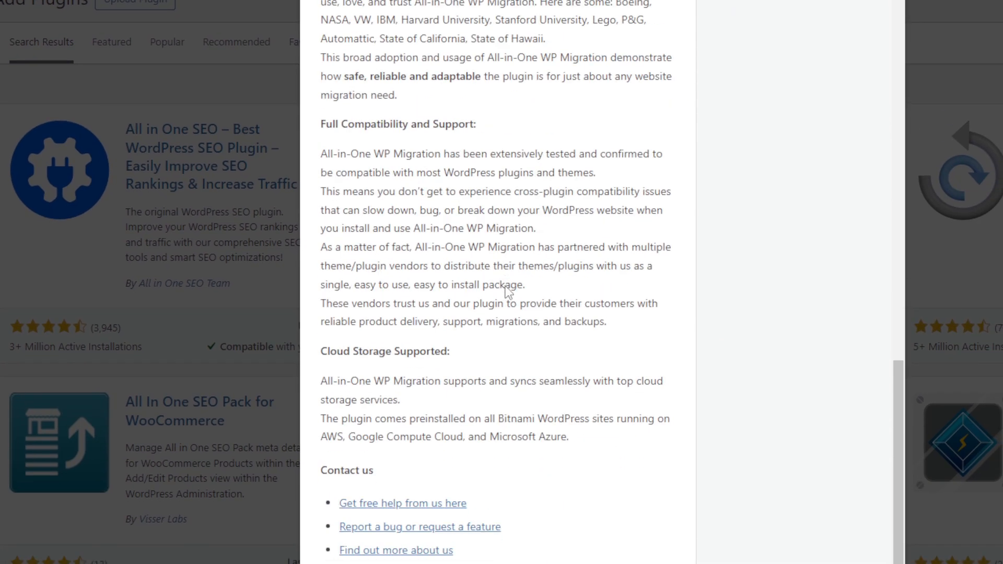
pyautogui.scroll(5, 507, 290)
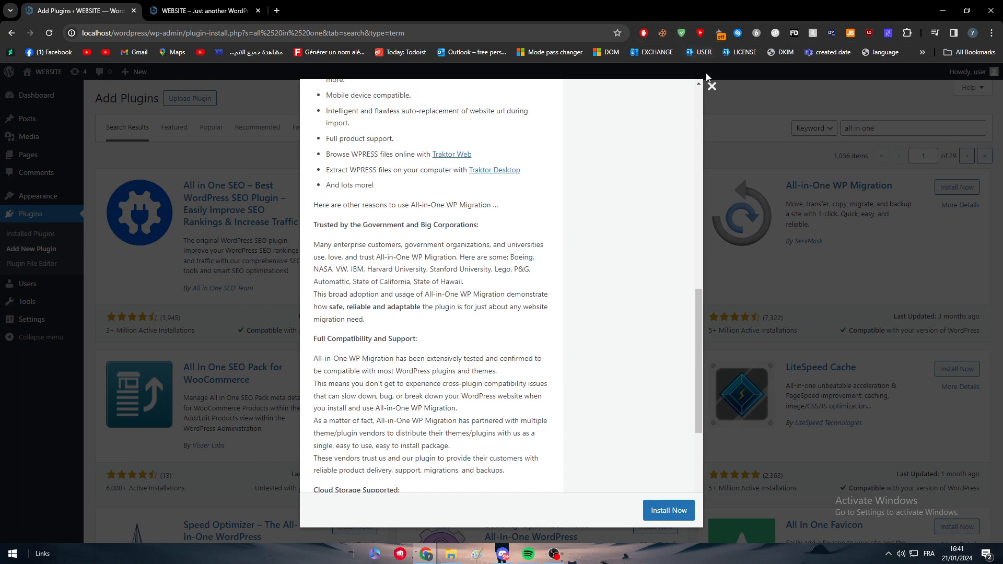
pyautogui.scroll(3, 699, 83)
pyautogui.click(711, 87)
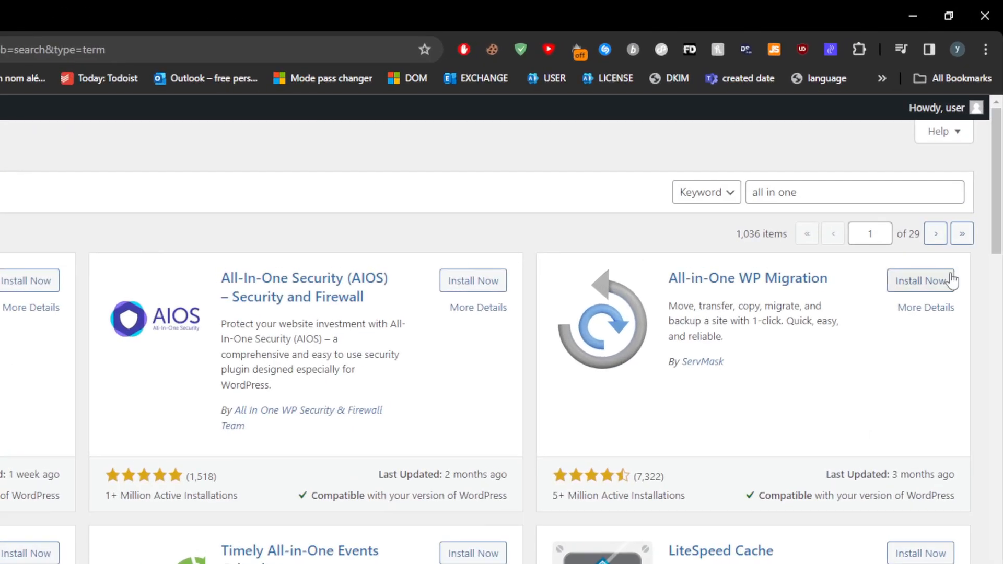
# Install and activate the All-in-One WP Migration plugin.
pyautogui.click(950, 281)
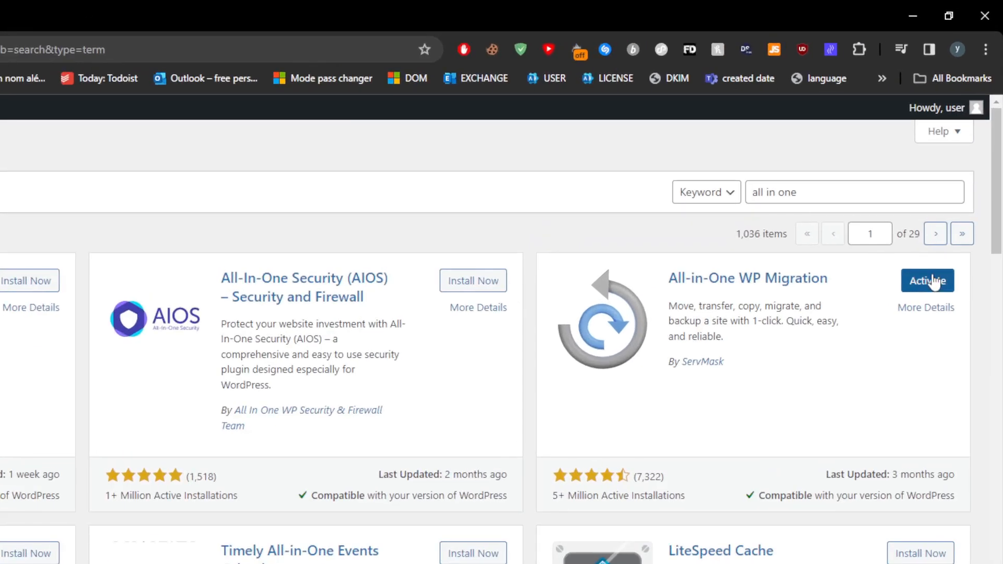
pyautogui.click(932, 280)
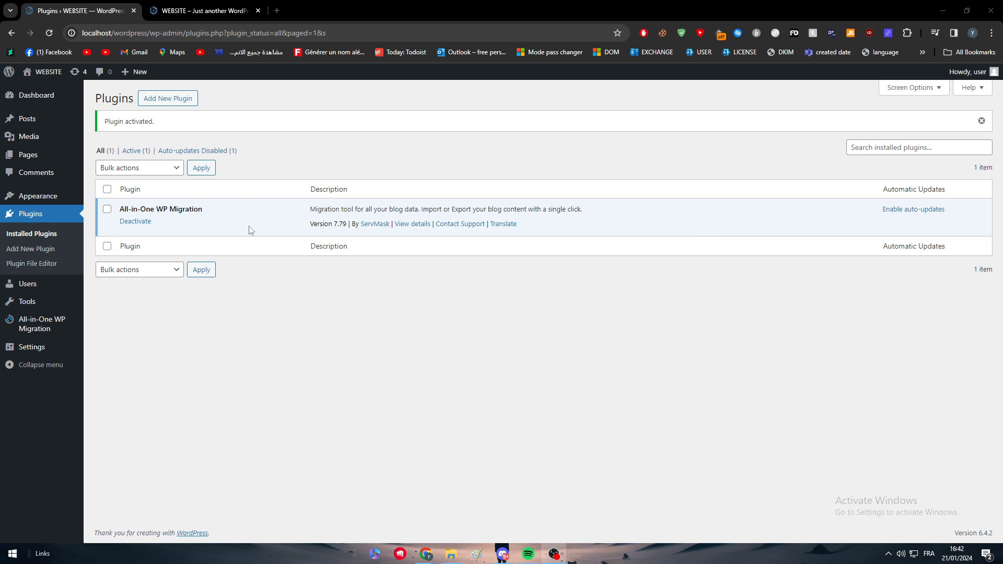
# Export the site to a file with All-in-One WP Migration.
pyautogui.moveTo(61, 336)
pyautogui.moveTo(56, 330)
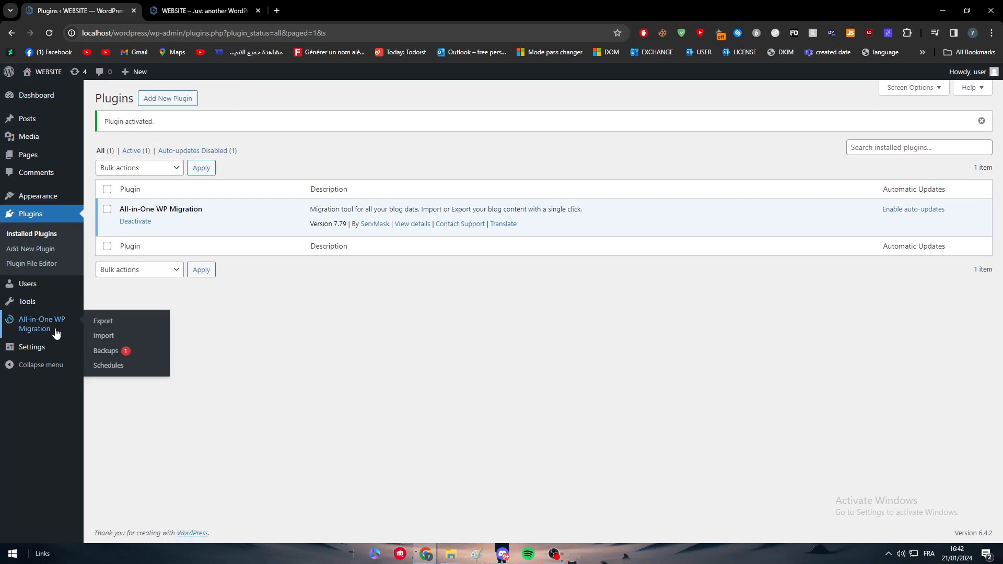
pyautogui.click(104, 320)
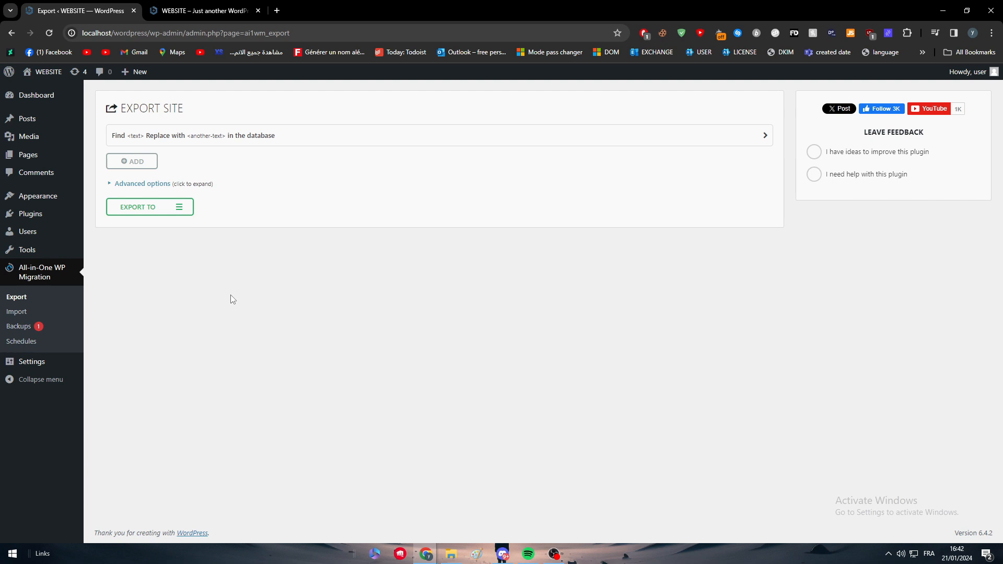
pyautogui.click(162, 209)
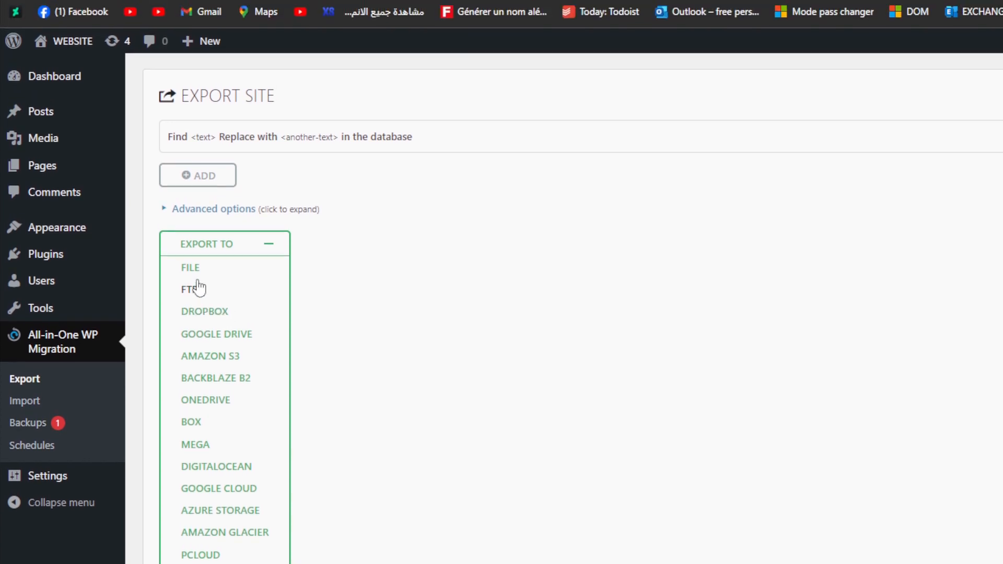
pyautogui.click(190, 268)
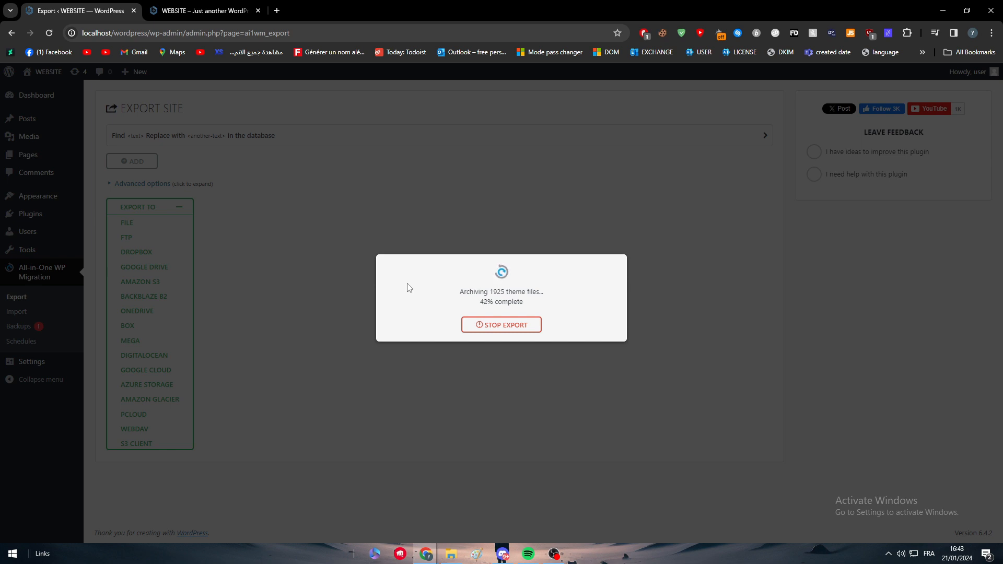
pyautogui.rightClick(493, 201)
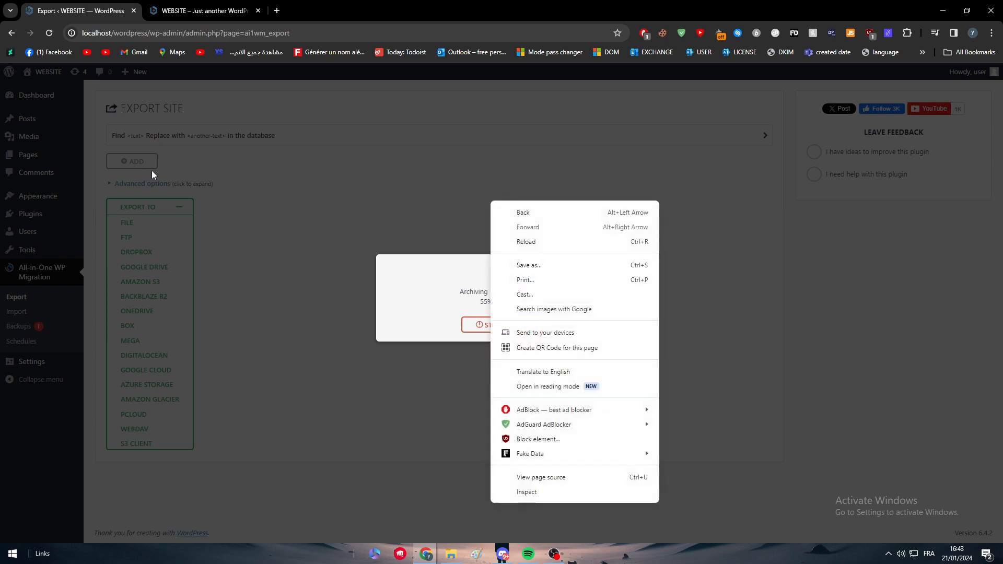
pyautogui.click(201, 10)
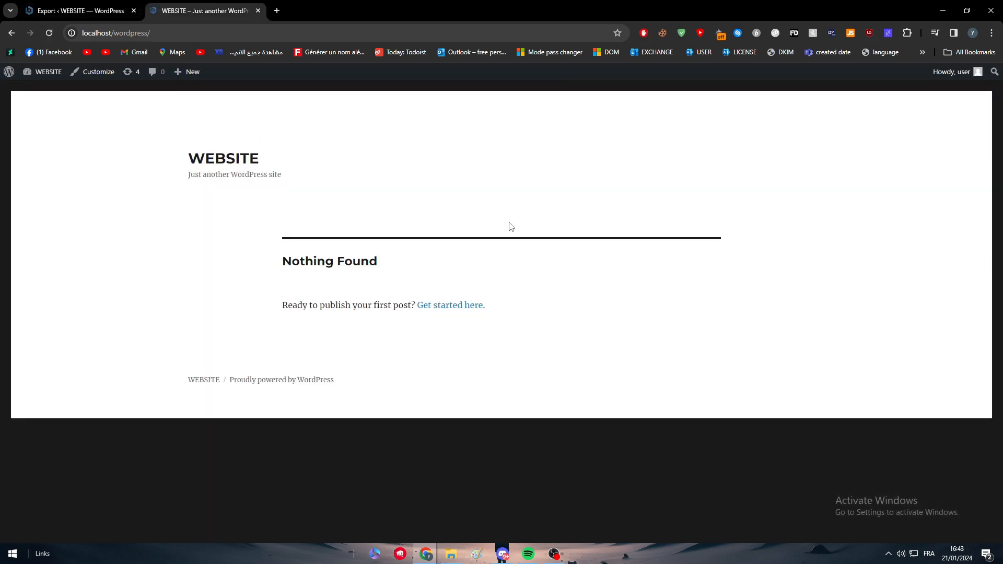
pyautogui.click(100, 11)
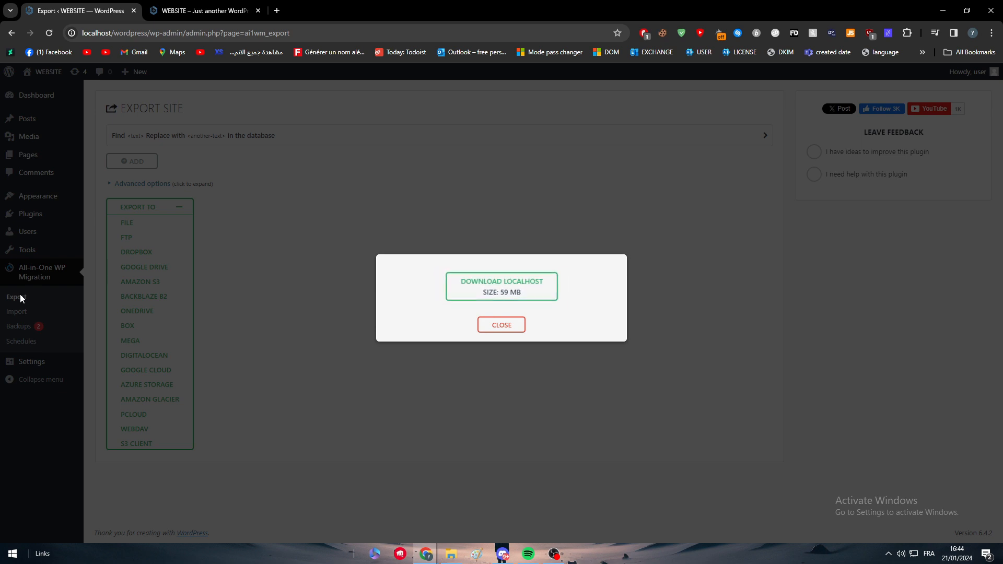
# Download the finished localhost export file and close the export dialog.
pyautogui.click(524, 284)
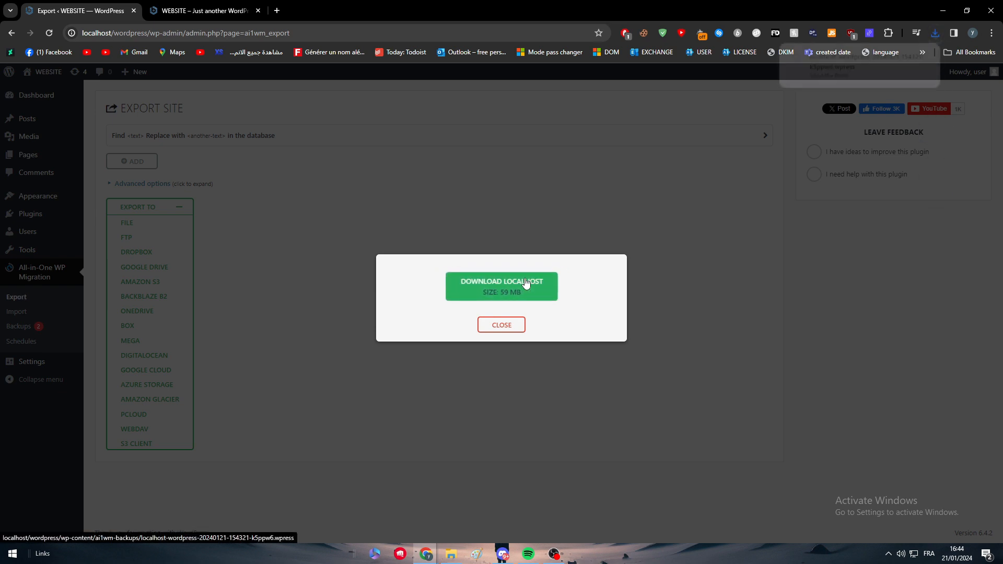
pyautogui.click(516, 327)
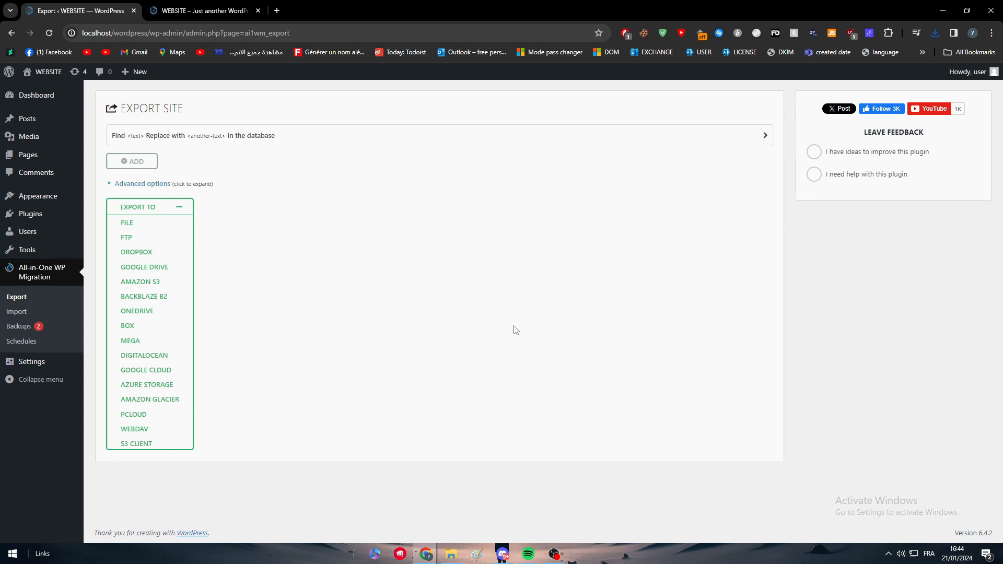
# Open the All-in-One WP Migration import page and look through the available import sources.
pyautogui.click(54, 313)
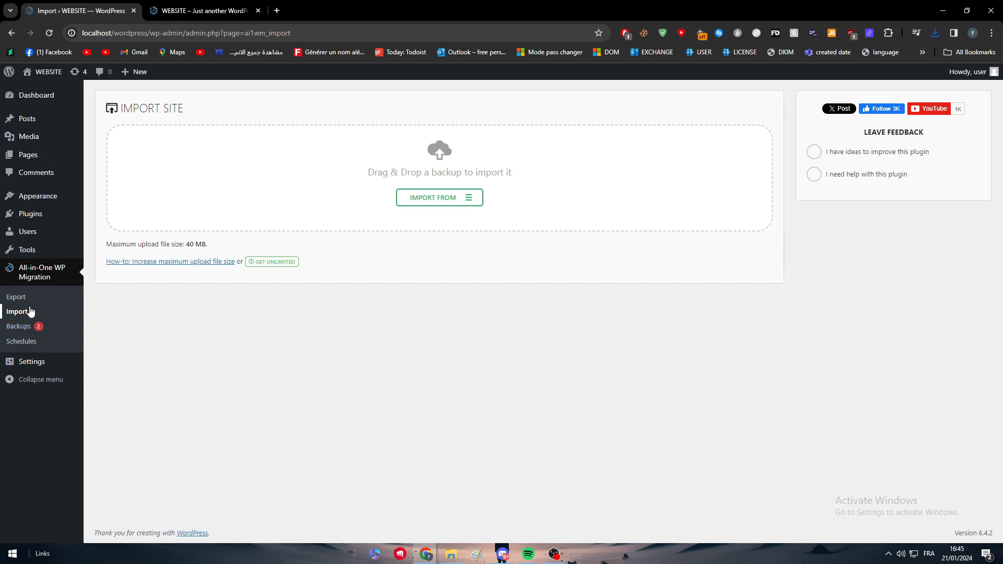
pyautogui.click(418, 204)
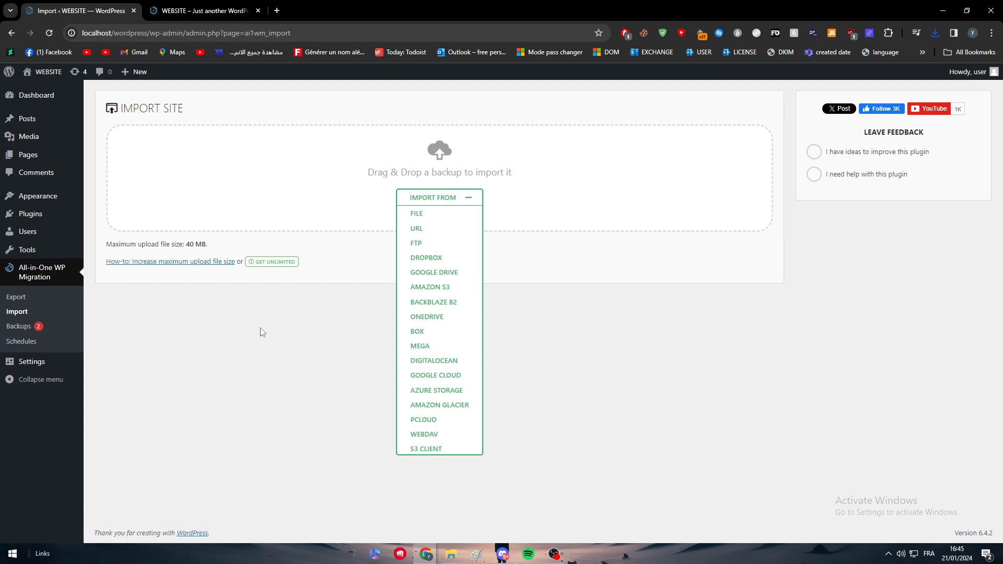
pyautogui.click(471, 202)
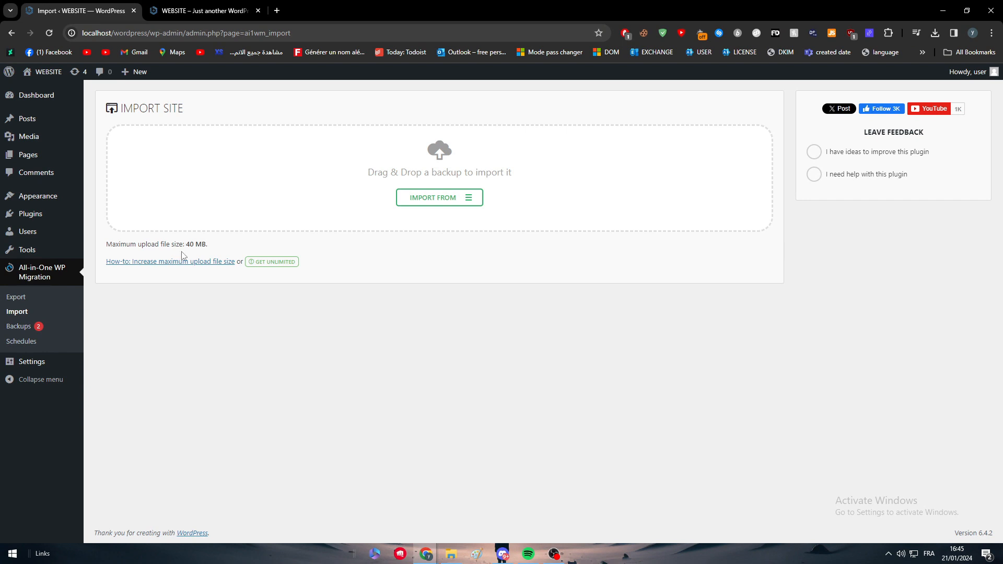
# Open the guide on increasing the maximum upload file size and read through its suggested methods.
pyautogui.click(202, 263)
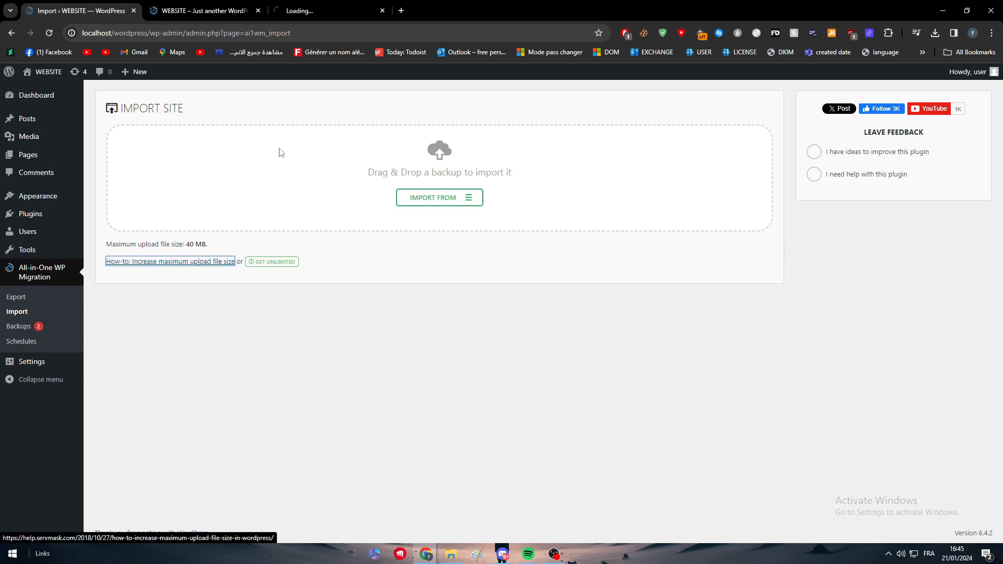
pyautogui.click(341, 16)
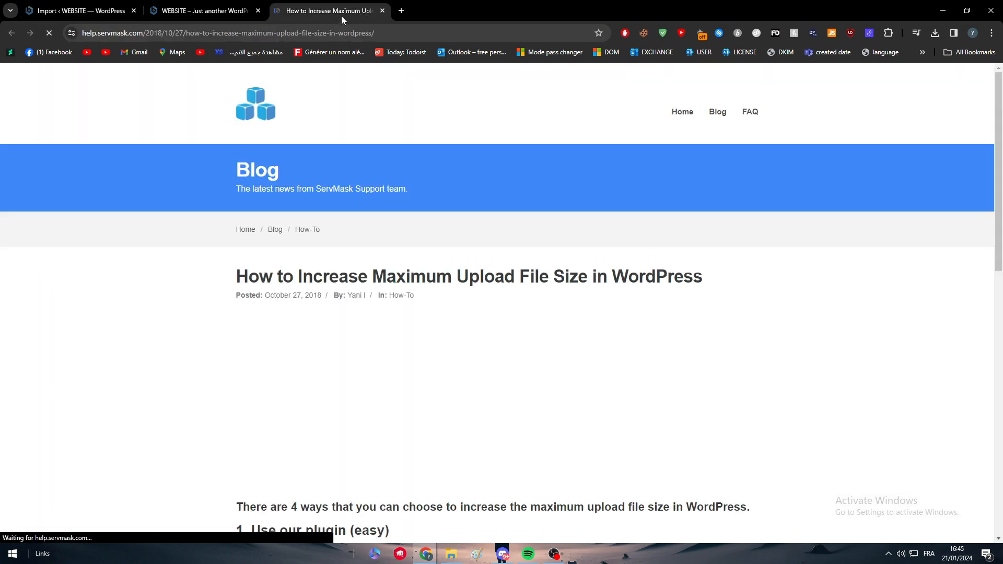
pyautogui.scroll(-10, 459, 385)
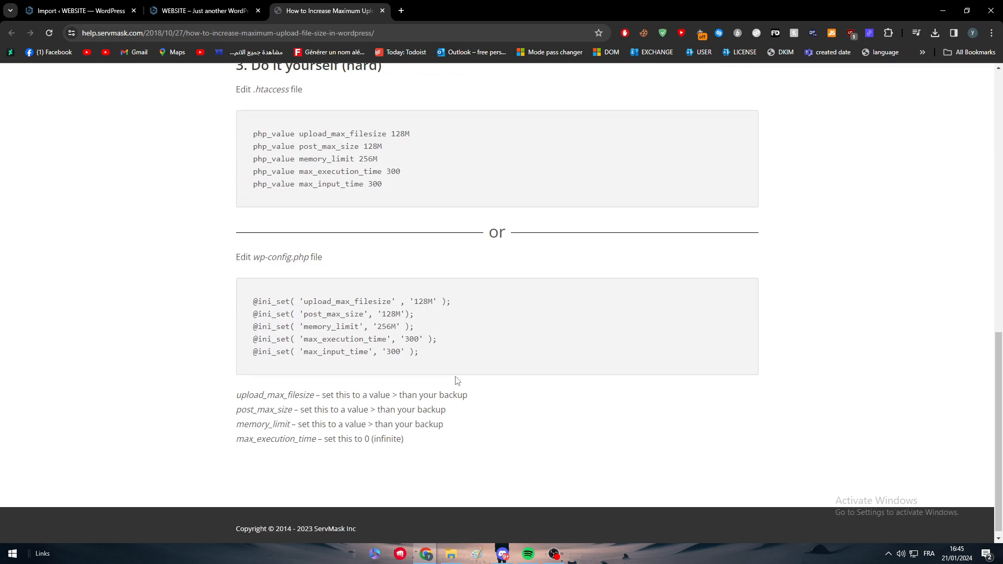
pyautogui.scroll(7, 392, 463)
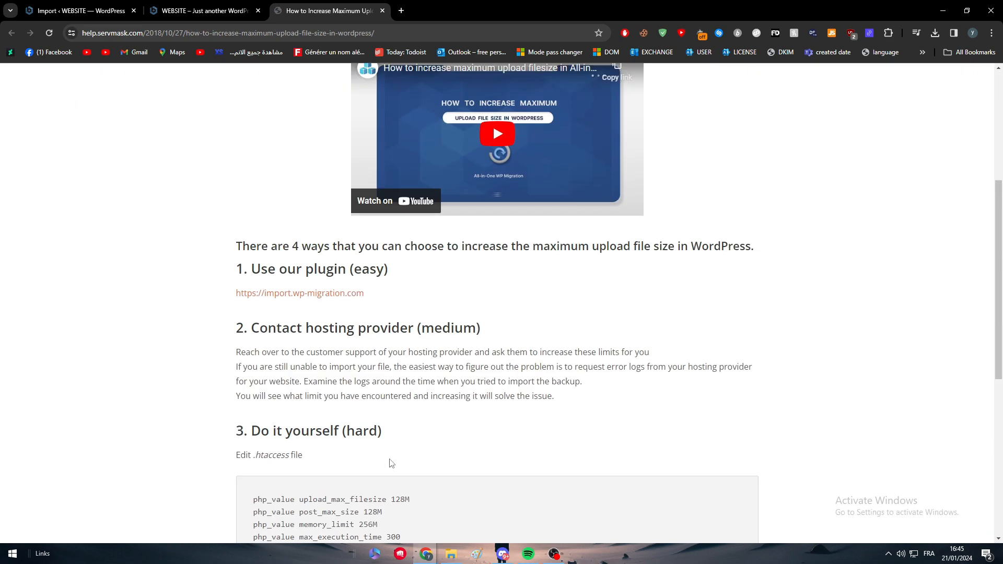
# Follow the guide's plugin link to the Unlimited Extension page and examine its yearly license price and feature list.
pyautogui.click(292, 294)
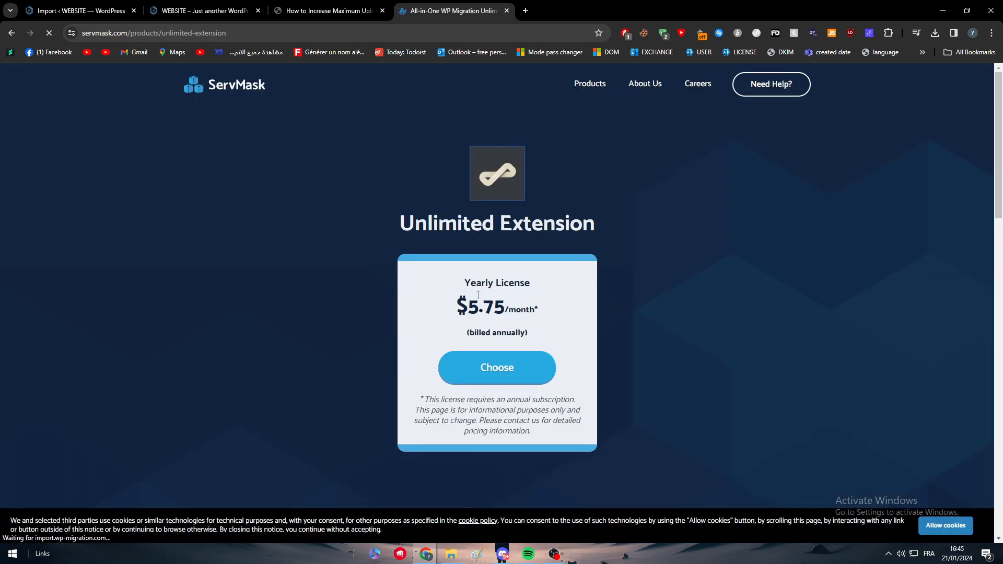
pyautogui.doubleClick(475, 299)
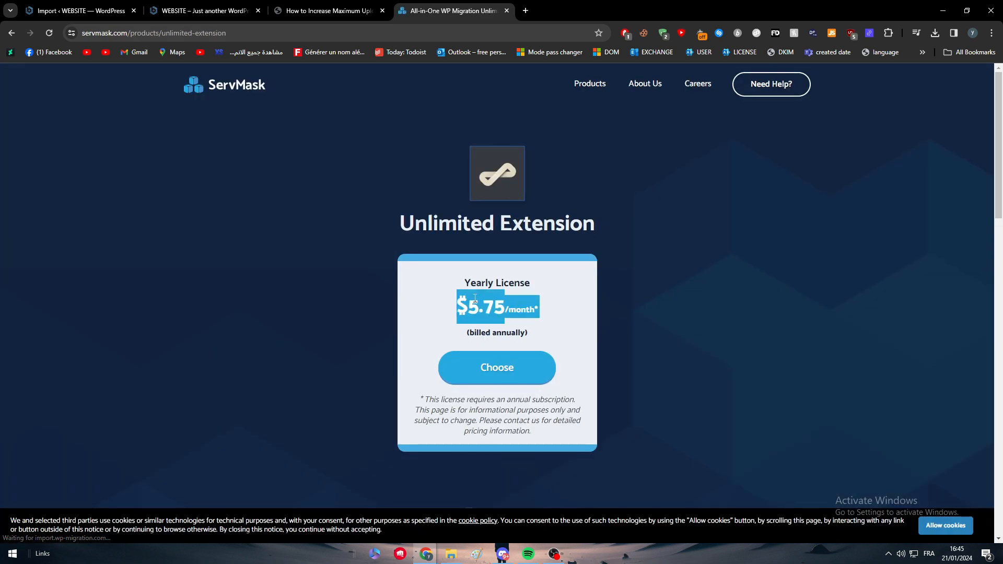
pyautogui.click(476, 301)
pyautogui.scroll(-3, 483, 310)
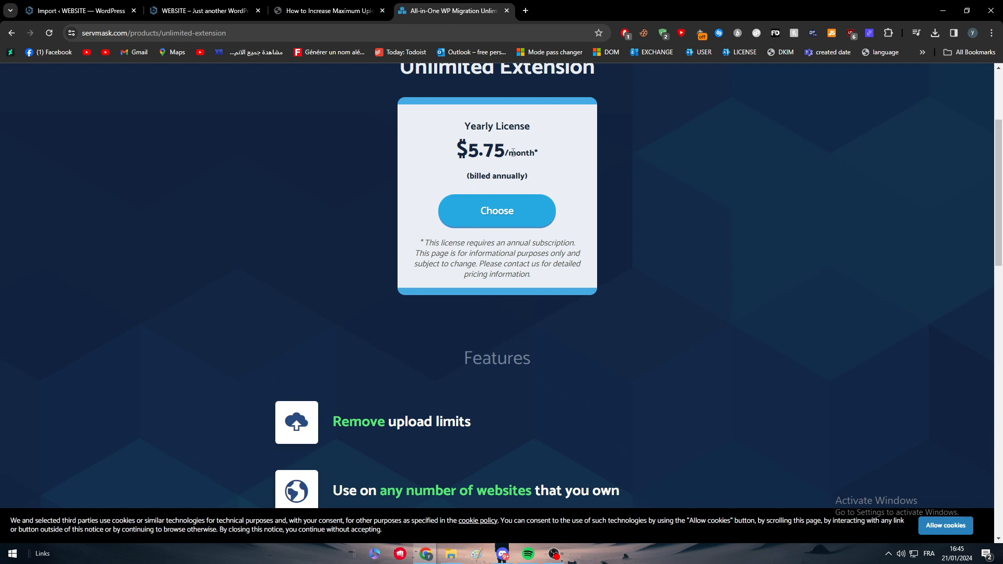
pyautogui.scroll(-5, 484, 329)
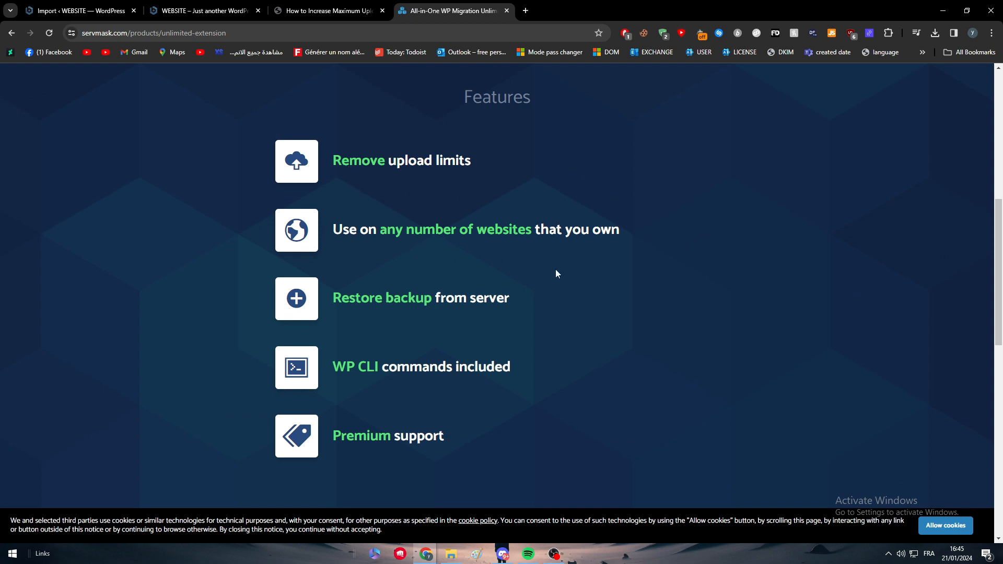
pyautogui.moveTo(351, 301); pyautogui.dragTo(519, 304)
pyautogui.click(519, 304)
pyautogui.scroll(-3, 412, 317)
pyautogui.scroll(4, 397, 345)
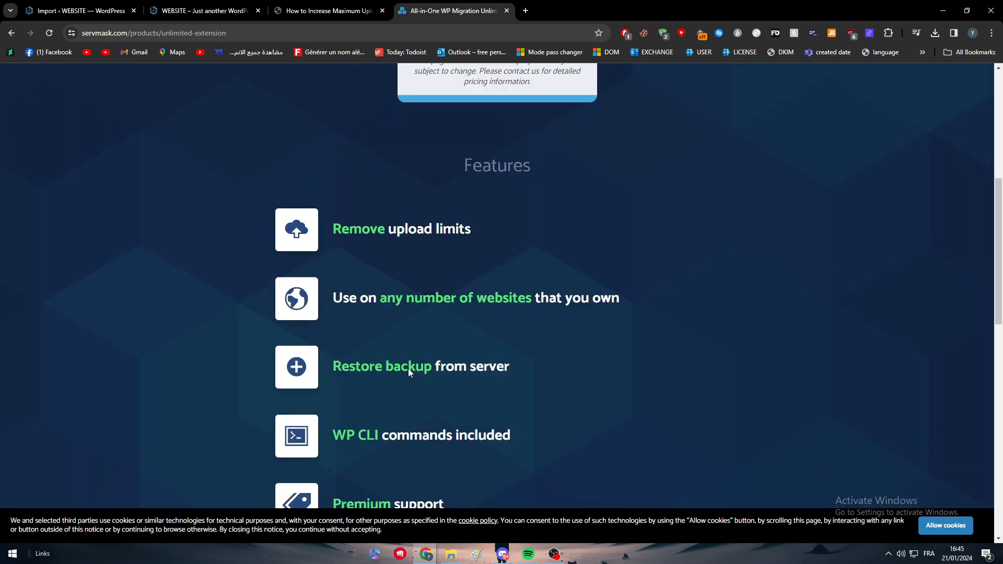
pyautogui.scroll(1, 409, 369)
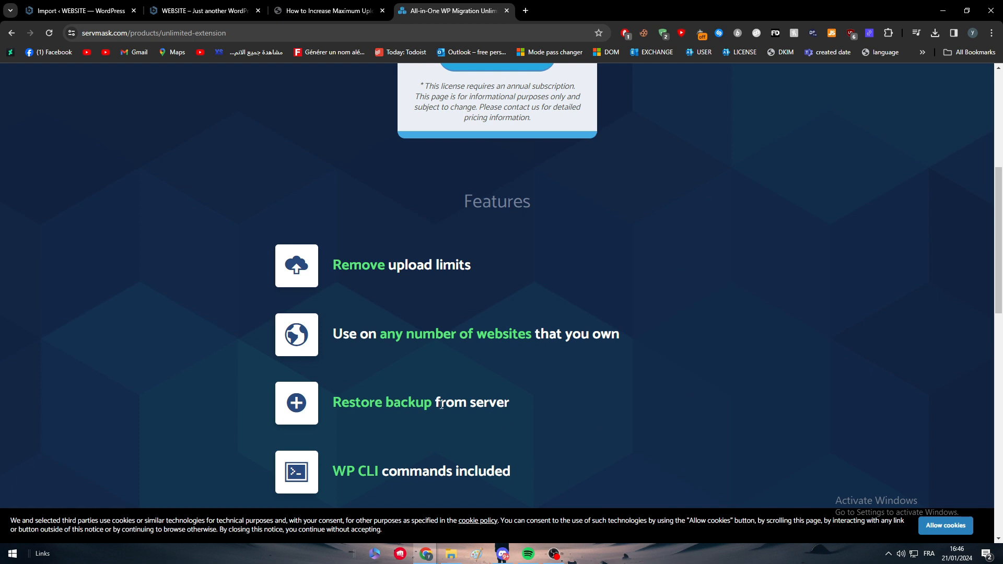
pyautogui.scroll(6, 412, 433)
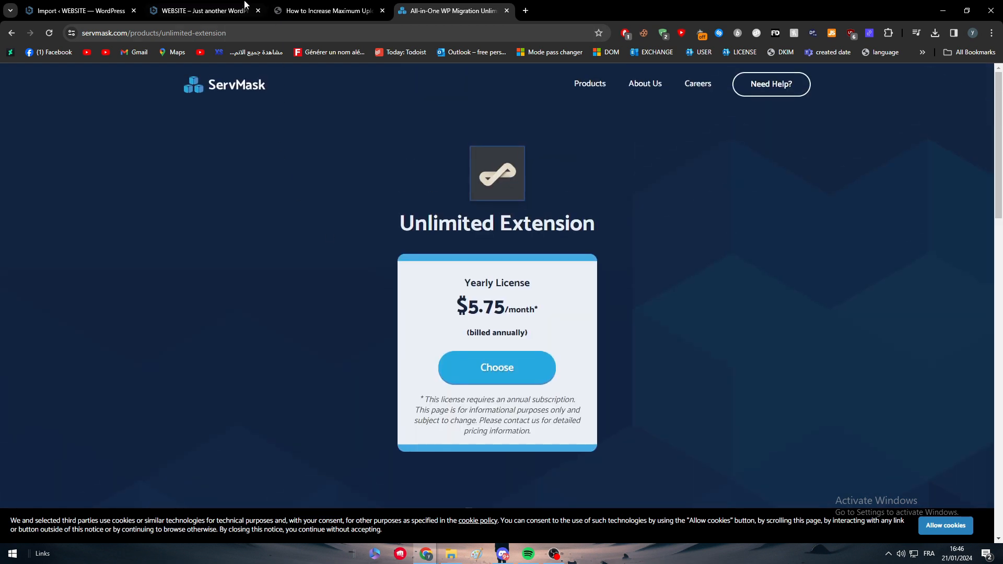
# Return to the WordPress admin and view the All-in-One WP Migration Backups list and Schedules page.
pyautogui.click(98, 4)
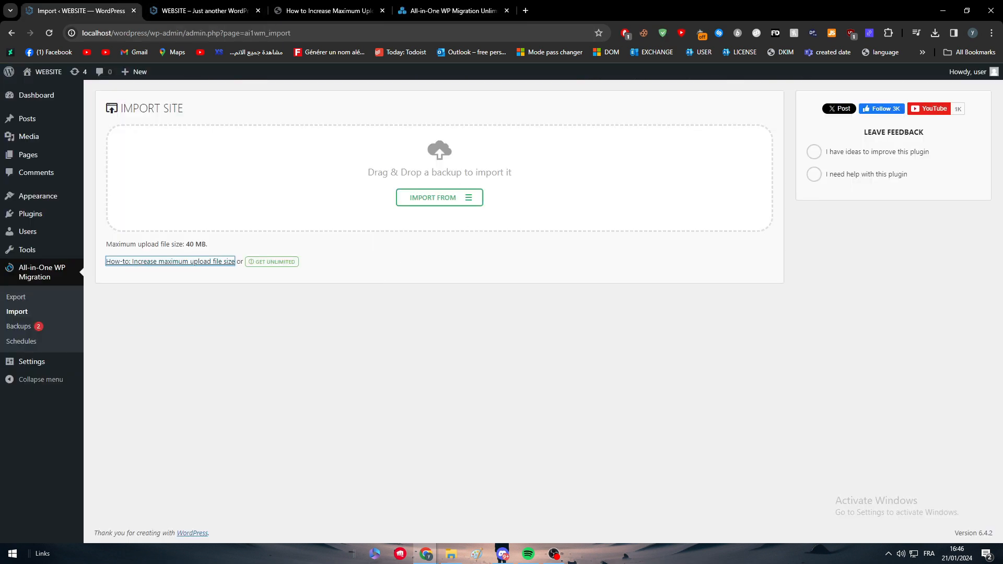
pyautogui.click(38, 328)
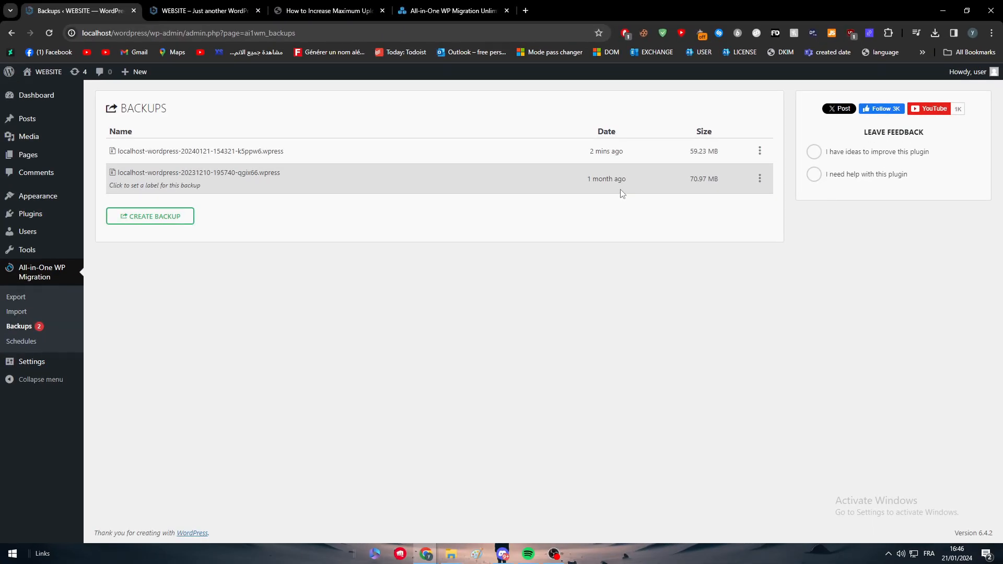
pyautogui.click(22, 341)
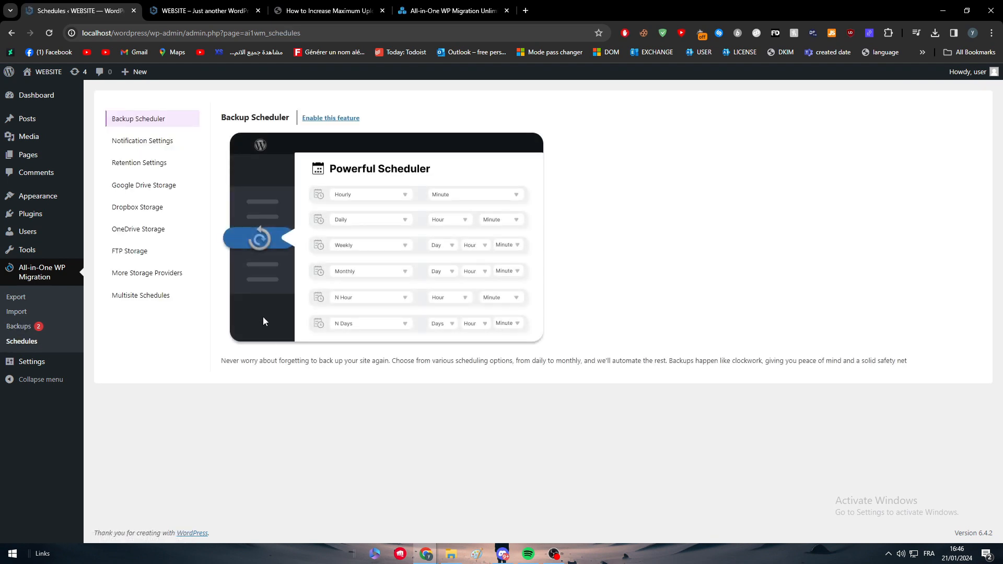
# Follow the link to enable the Backup Scheduler, look over the extension's features, and return to the Schedules page.
pyautogui.click(339, 120)
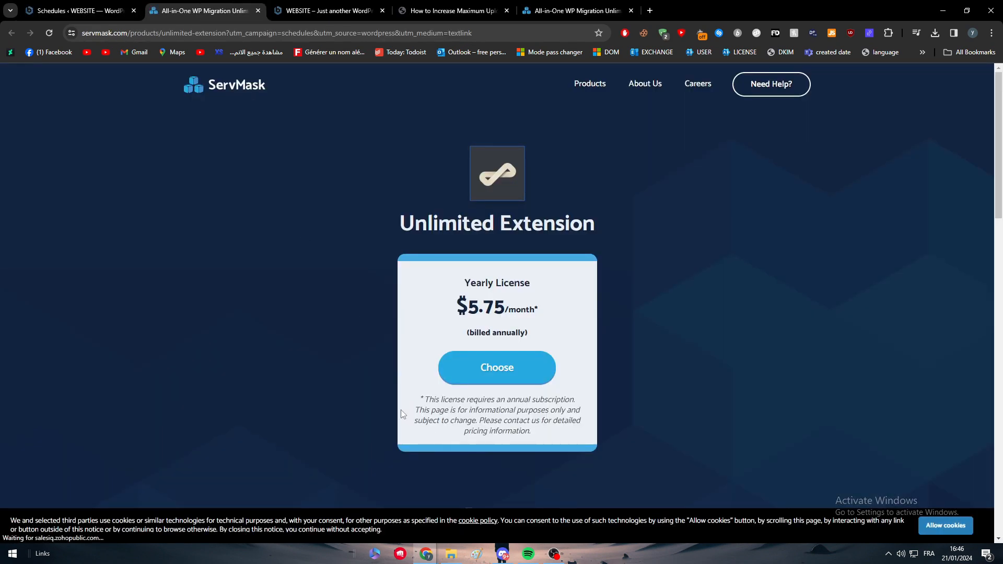
pyautogui.scroll(-6, 350, 374)
pyautogui.scroll(-1, 226, 340)
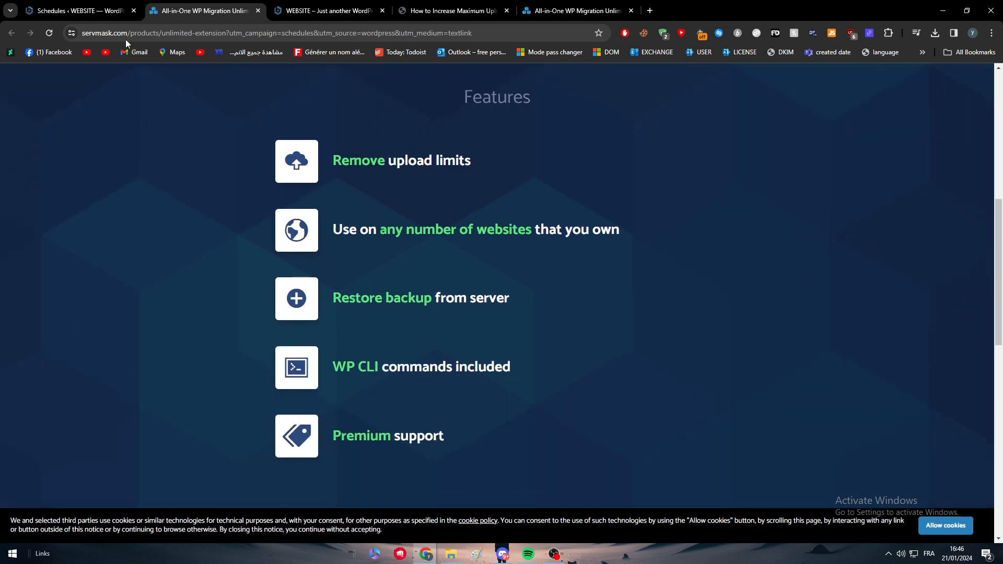
pyautogui.click(110, 11)
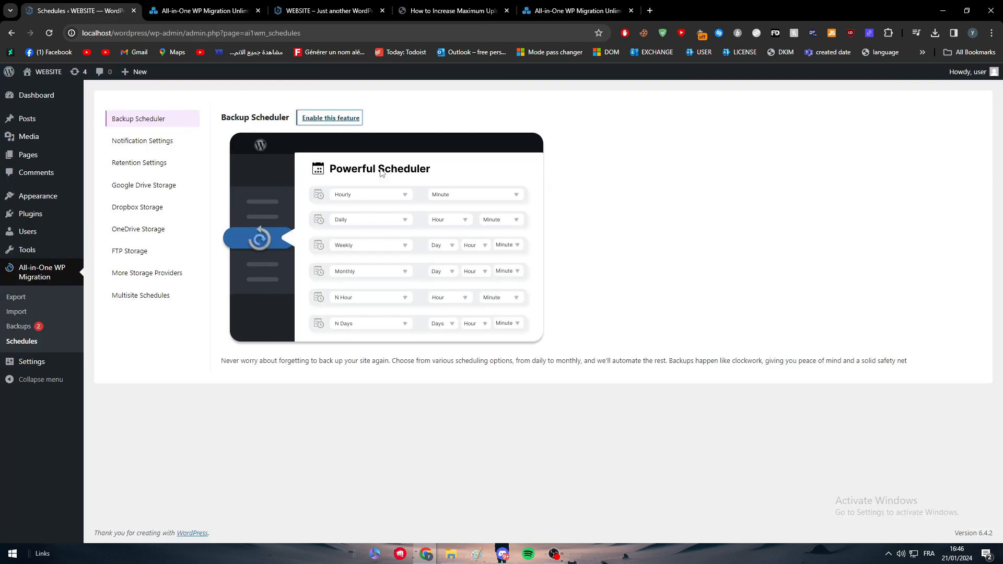